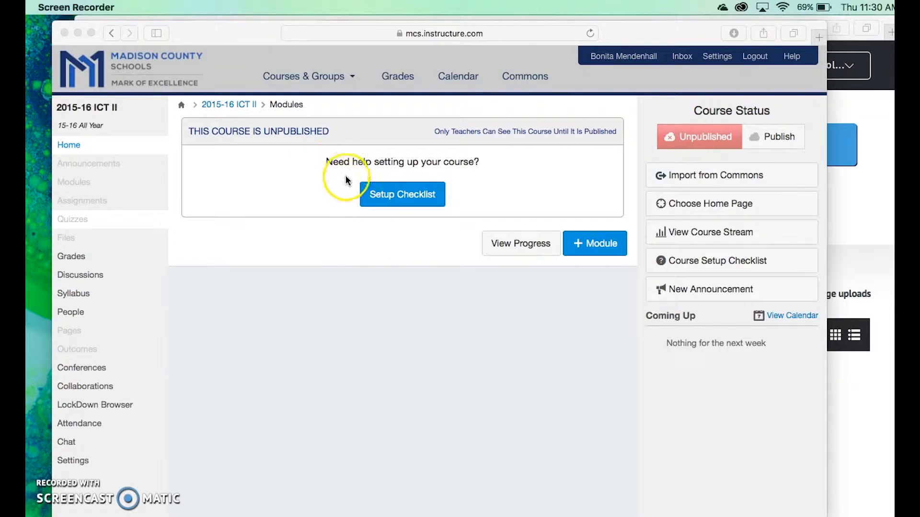
Step: Review the course setup checklist and return to the course page
left_click(398, 198)
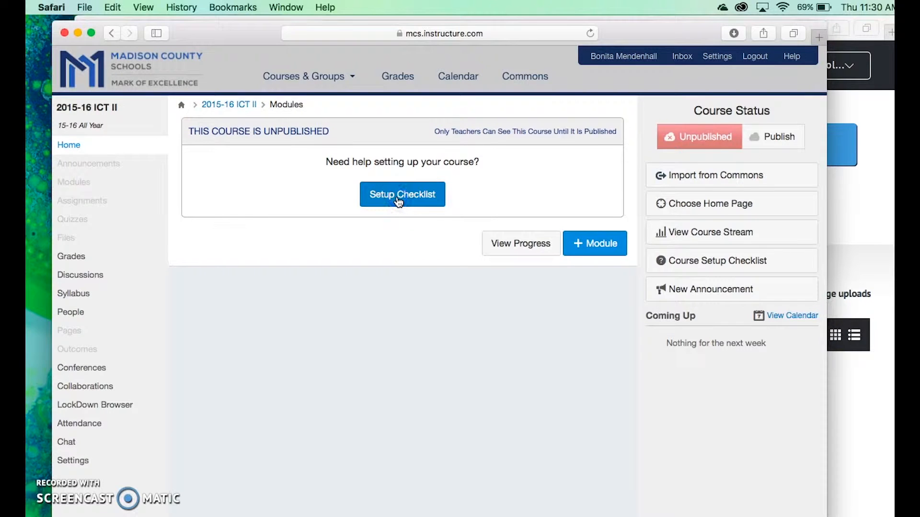
left_click(399, 199)
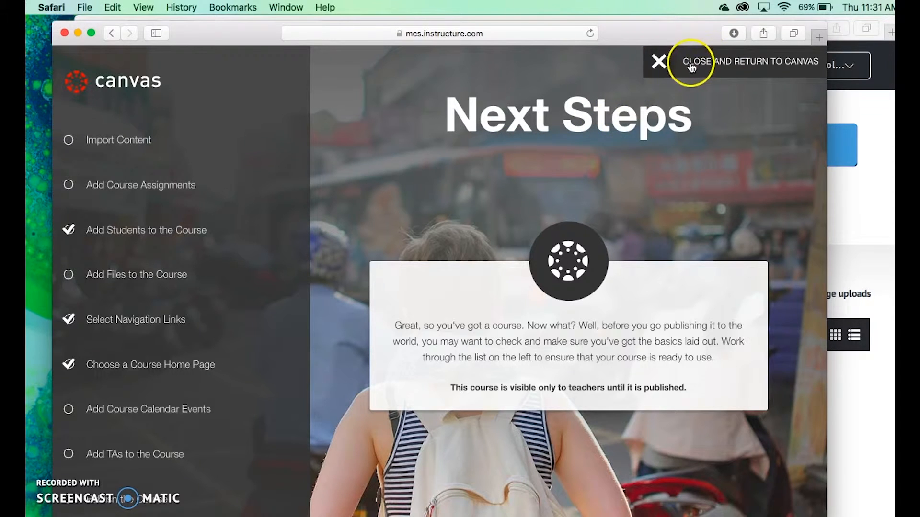
left_click(660, 60)
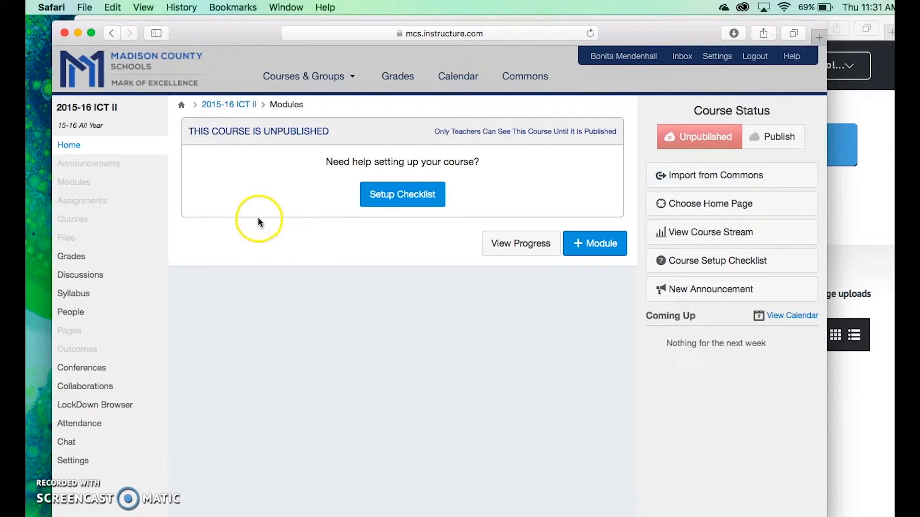
Step: Start adding a new module from the course home page
left_click(69, 145)
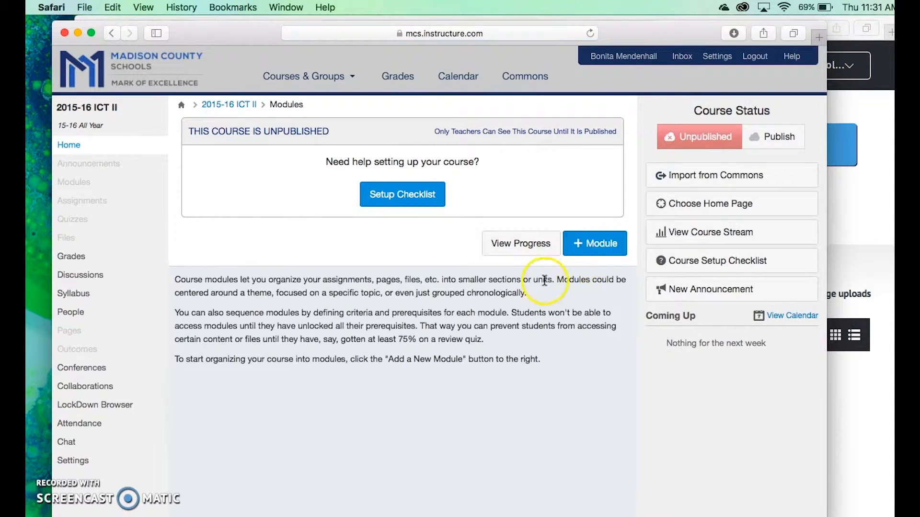
left_click(599, 246)
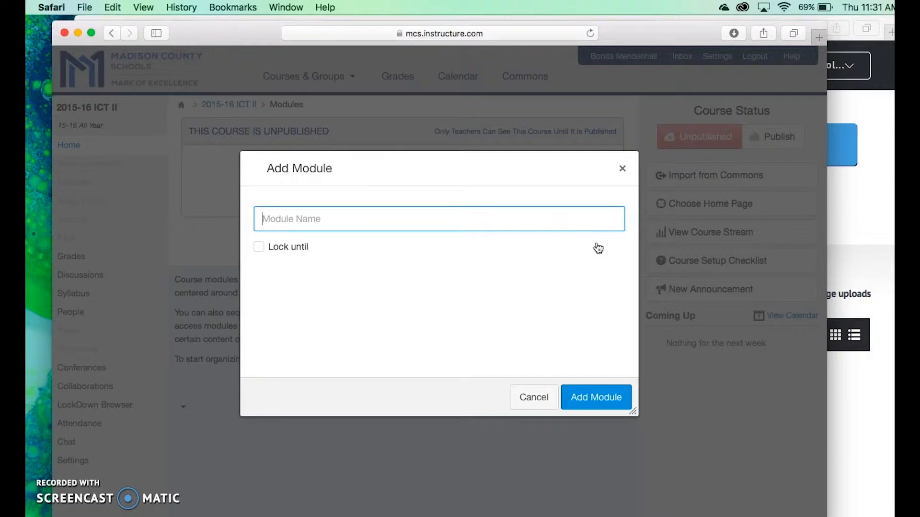
type("First Module")
key("BackSpace")
key("BackSpace")
key("BackSpace")
key("BackSpace")
key("BackSpace")
key("BackSpace")
key("BackSpace")
key("BackSpace")
key("BackSpace")
key("BackSpace")
key("BackSpace")
key("BackSpace")
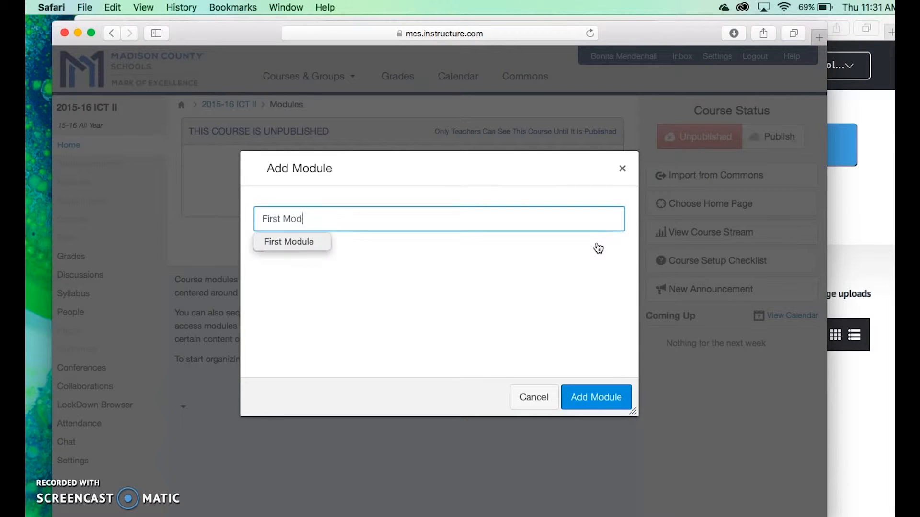
Step: Name the module "Unit 1 - Orientation" and add it to the course without a lock-until date
type("Un")
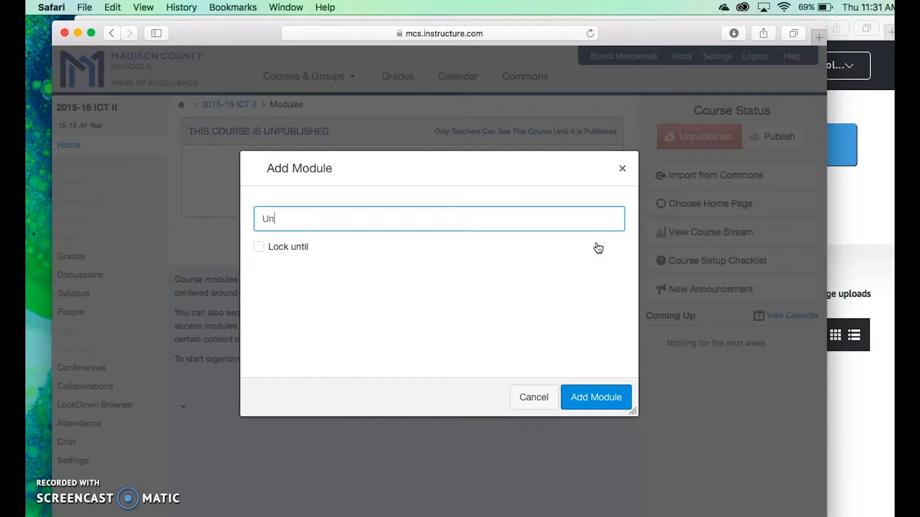
type("it 1 - Orientation")
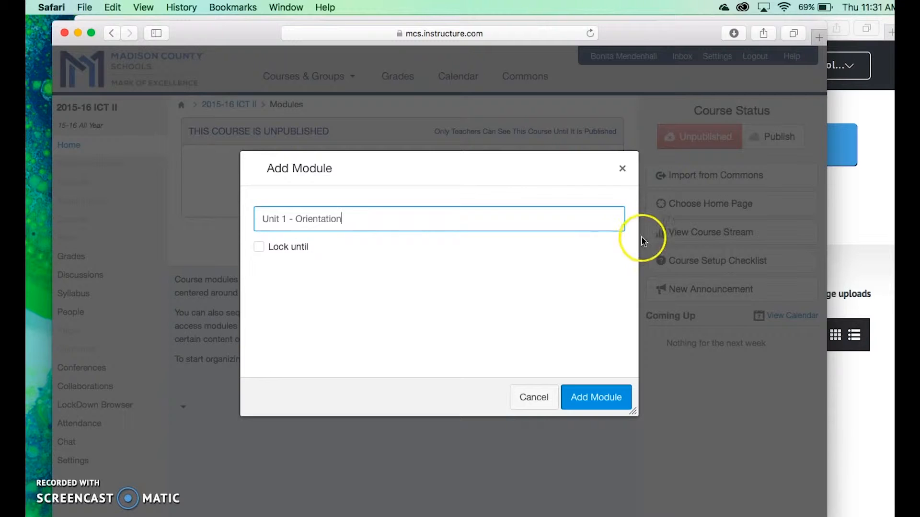
left_click(262, 246)
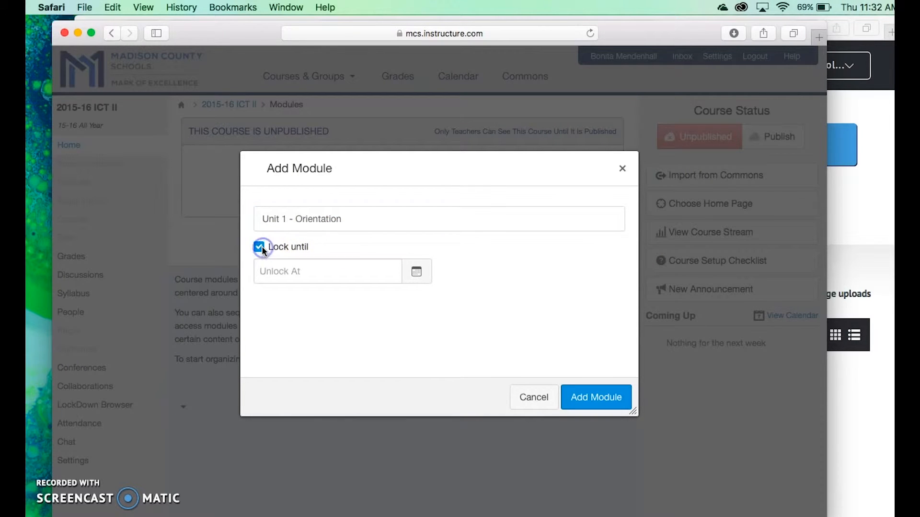
left_click(417, 273)
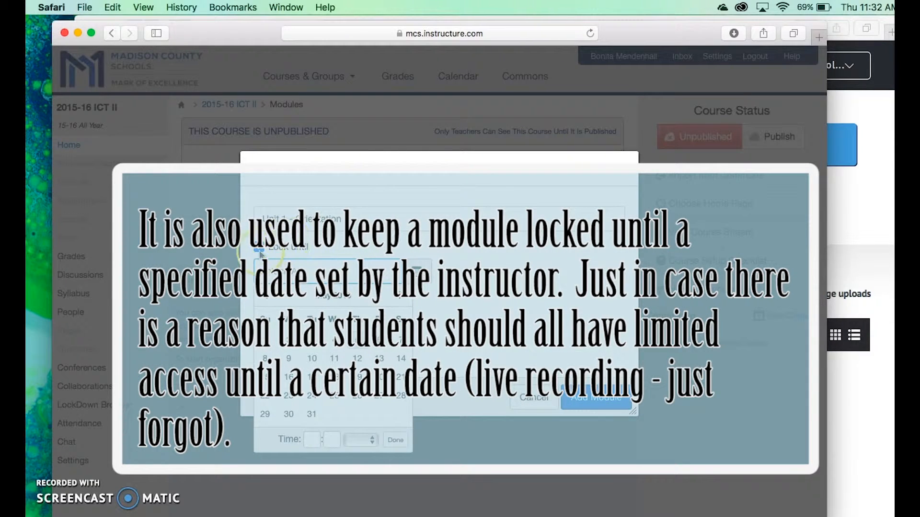
left_click(258, 249)
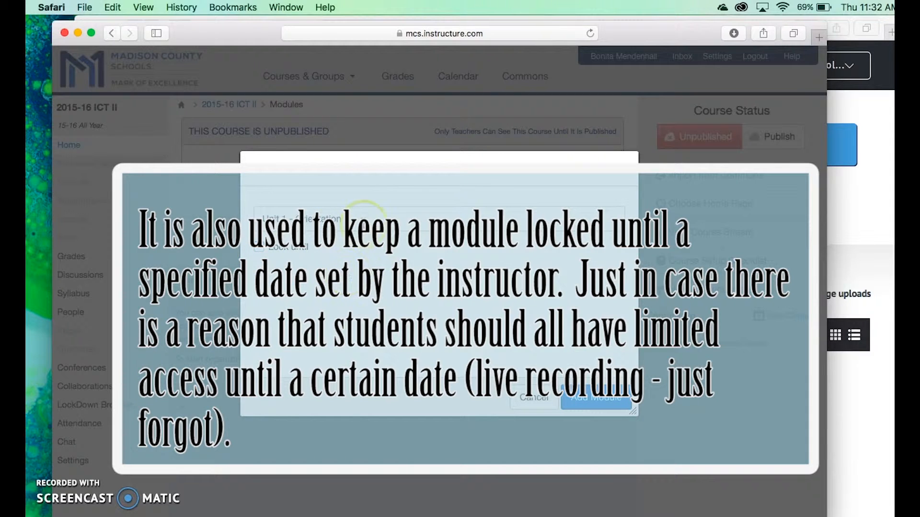
left_click(595, 398)
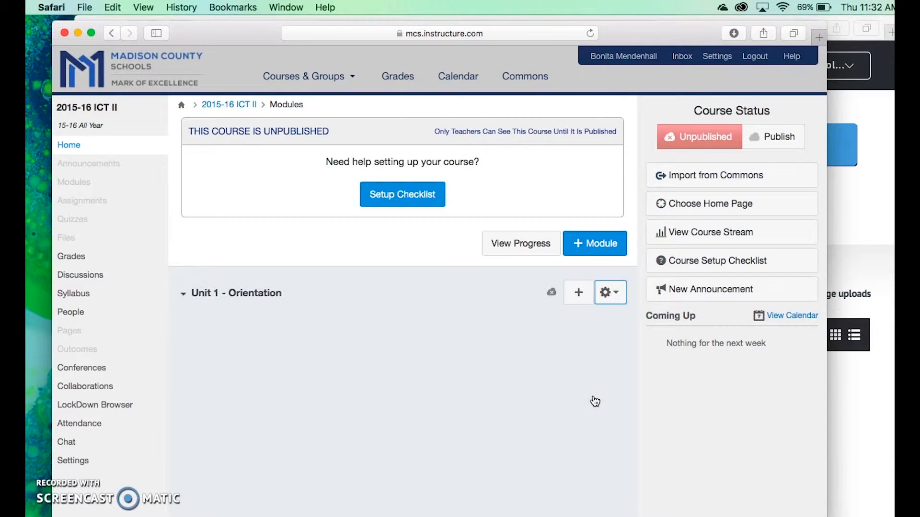
Step: Start adding an item to the Unit 1 - Orientation module and choose Content Page as its type
left_click(579, 293)
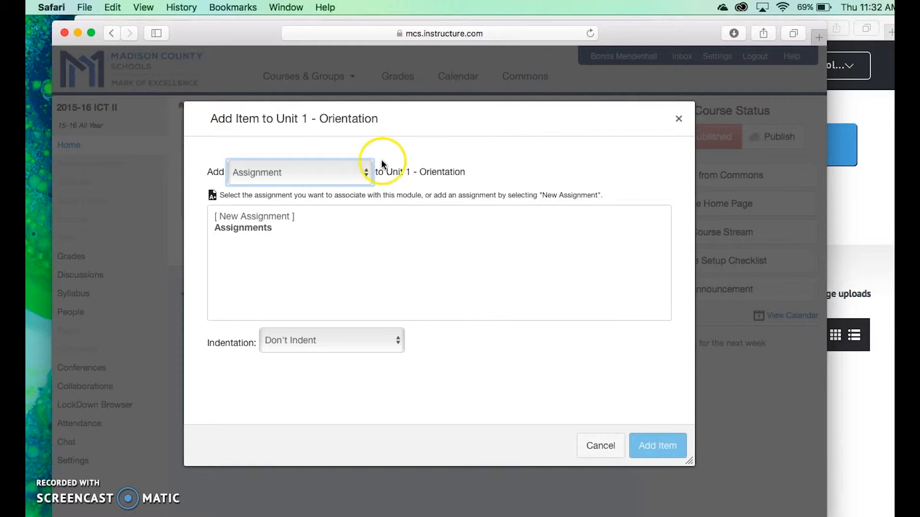
left_click(364, 174)
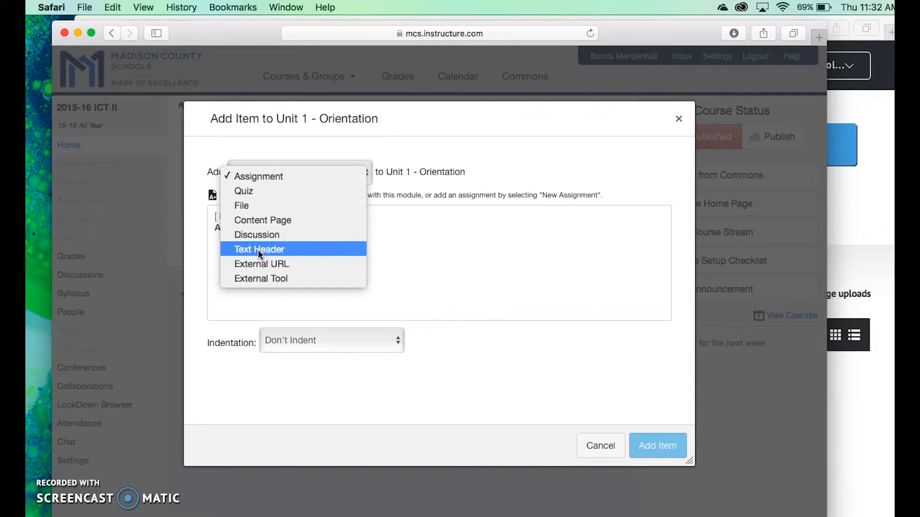
left_click(245, 264)
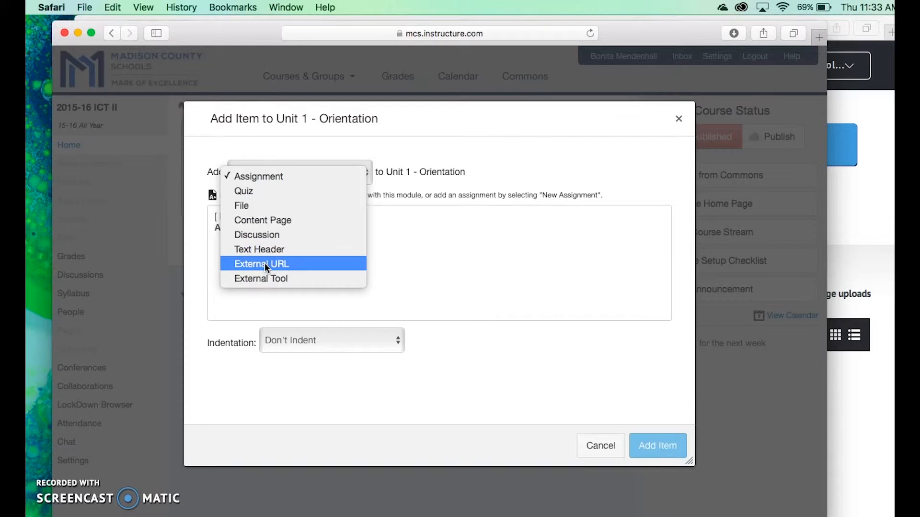
left_click(254, 278)
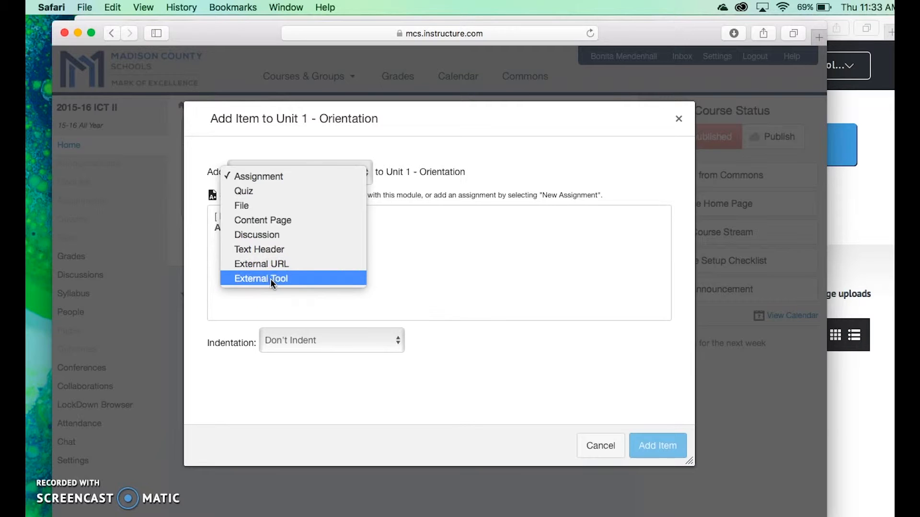
left_click(277, 220)
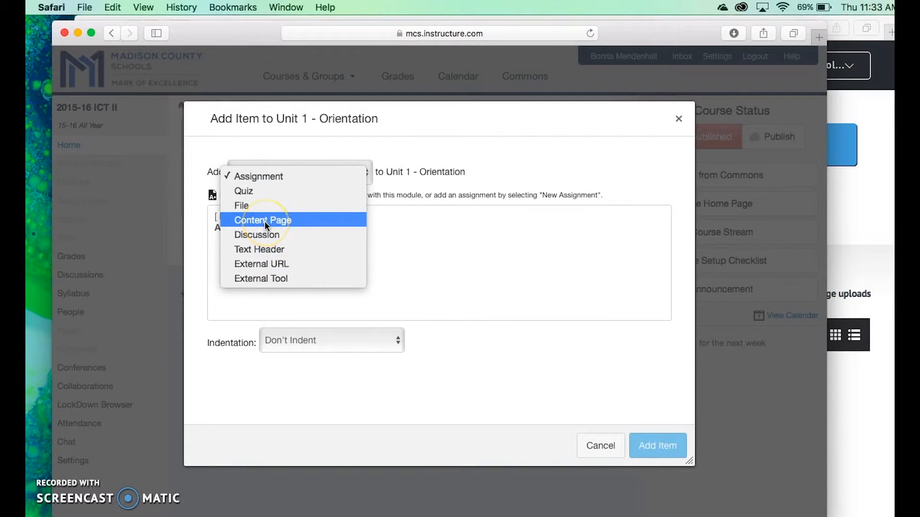
left_click(270, 220)
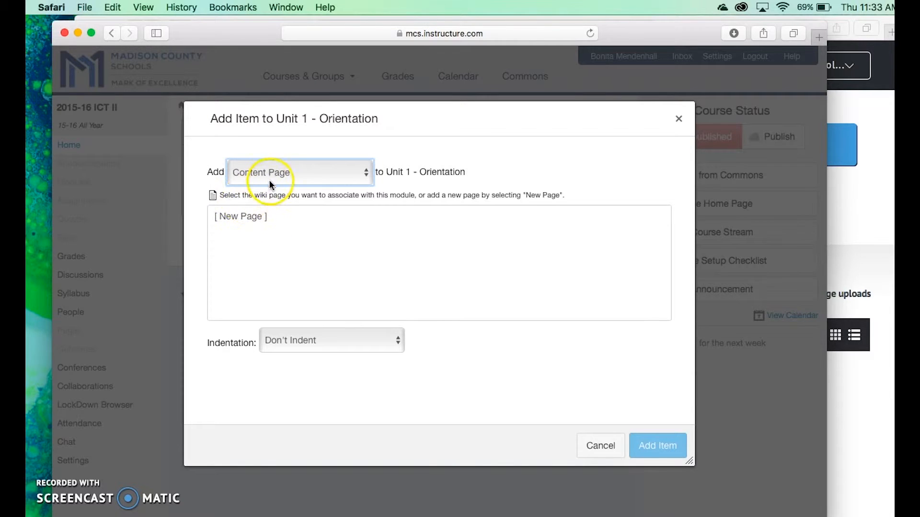
Step: Create a new page named "Basic Information" with the Don't Indent option and add it to the module
left_click(236, 216)
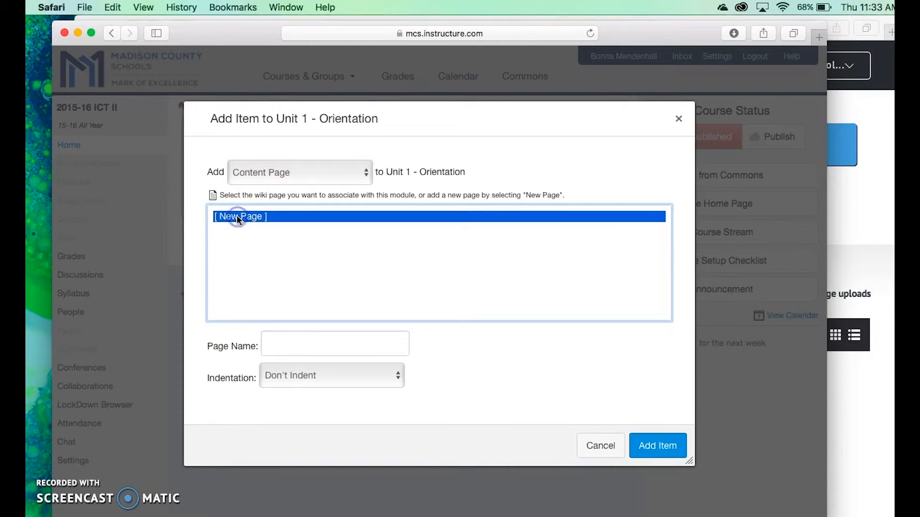
left_click(287, 338)
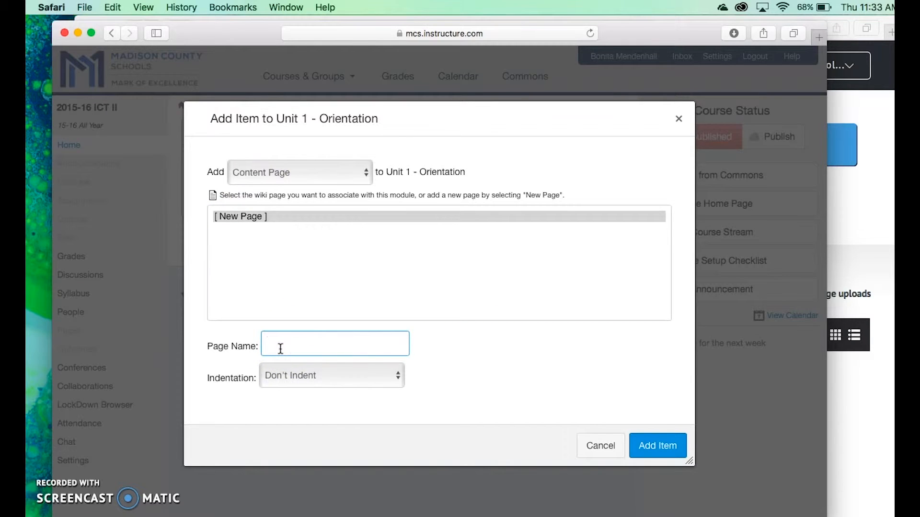
type("Basic Information")
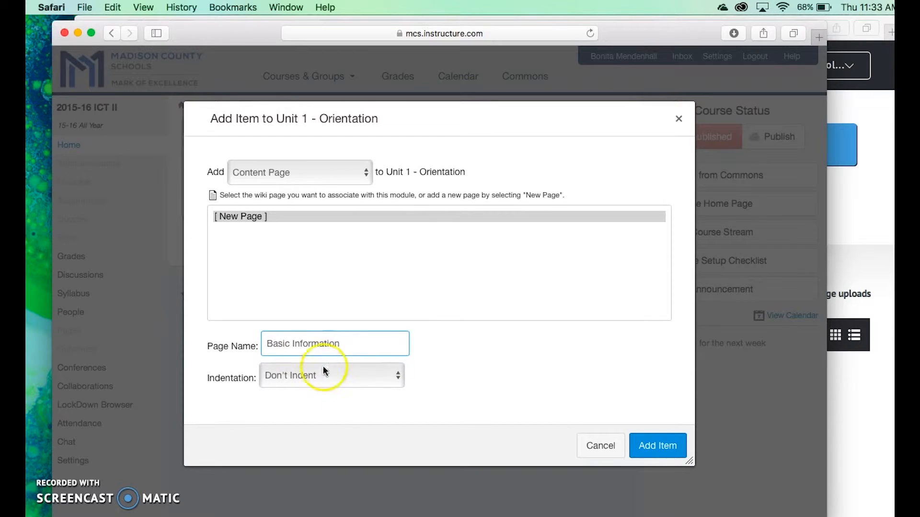
left_click(380, 381)
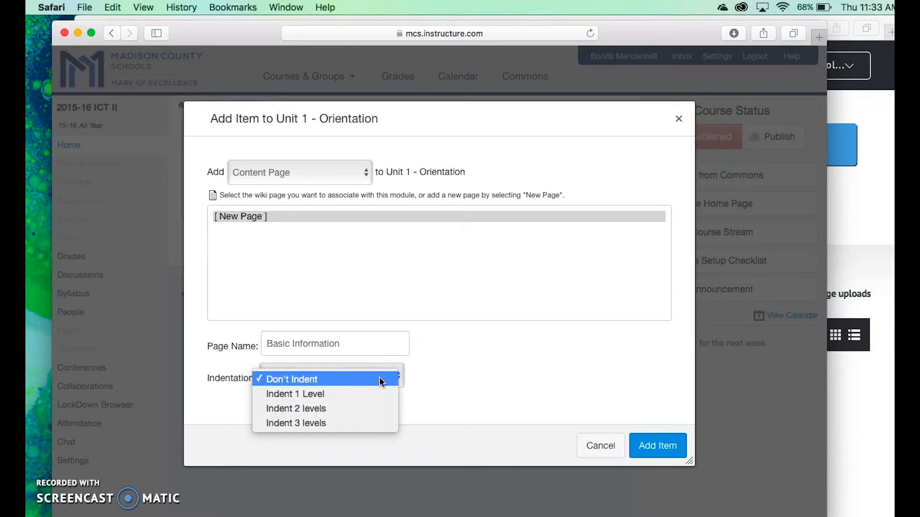
left_click(456, 389)
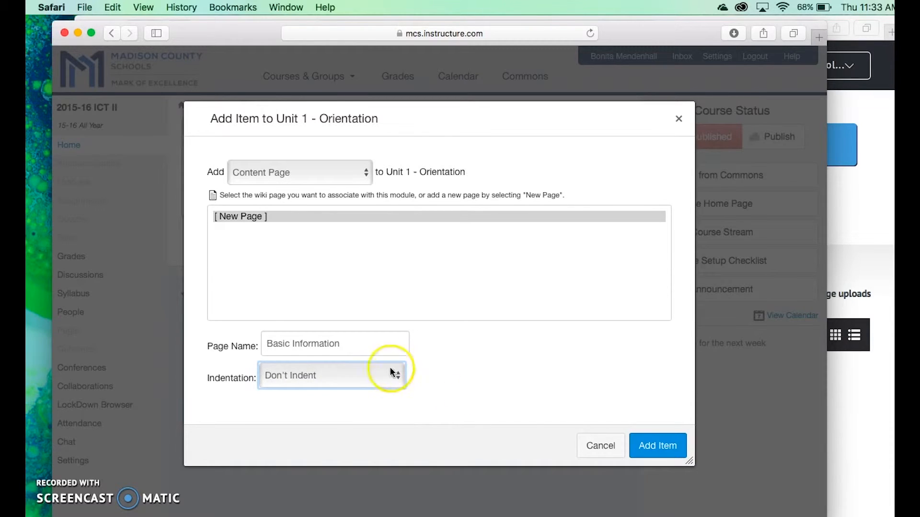
left_click(663, 449)
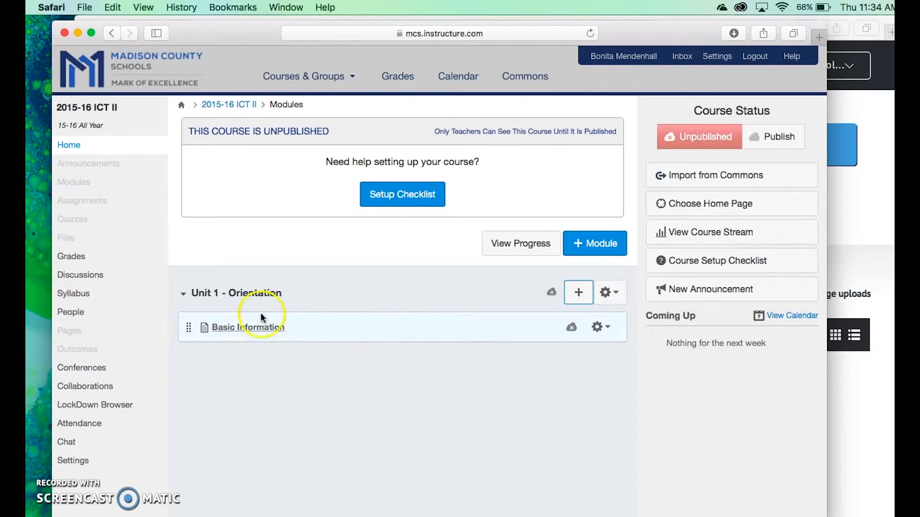
Step: Open the Basic Information page for editing and place the cursor in its empty body
left_click(249, 331)
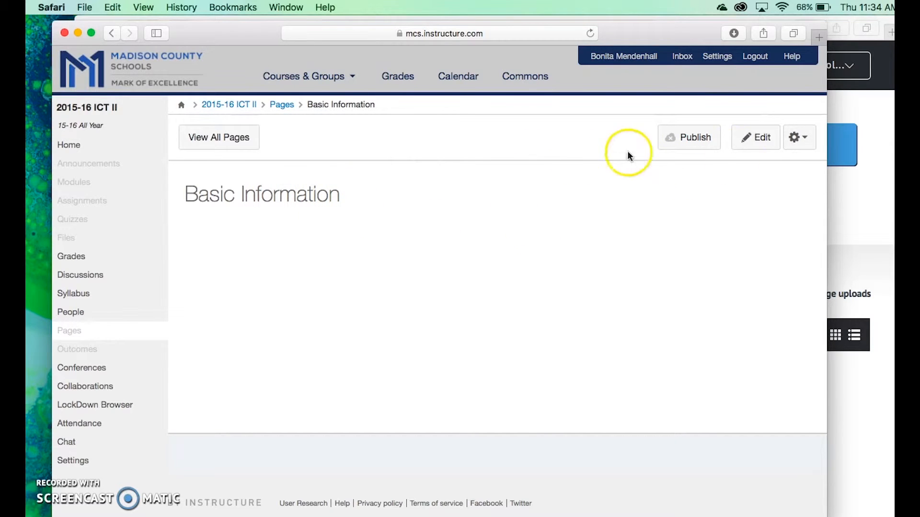
left_click(762, 140)
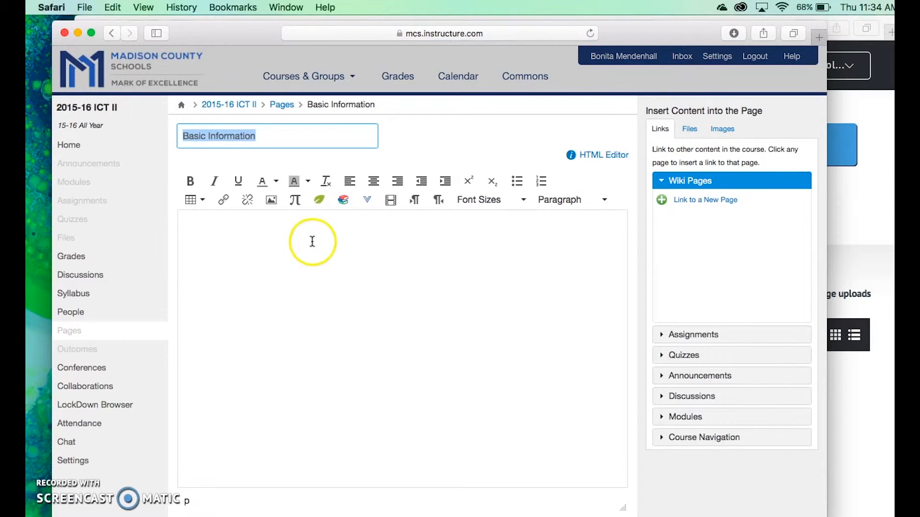
left_click(200, 236)
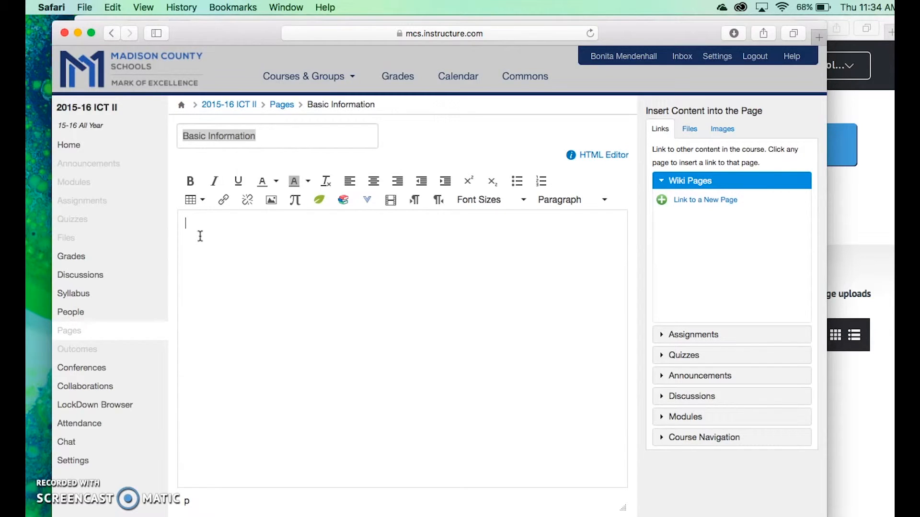
left_click(201, 232)
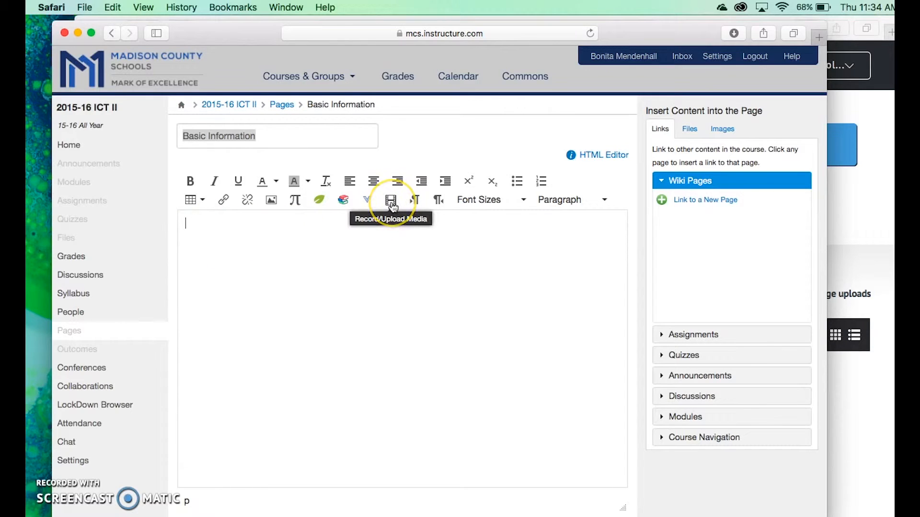
Step: Examine the extra embed tools and the list of public collections available for the page, and leave without embedding anything
left_click(367, 200)
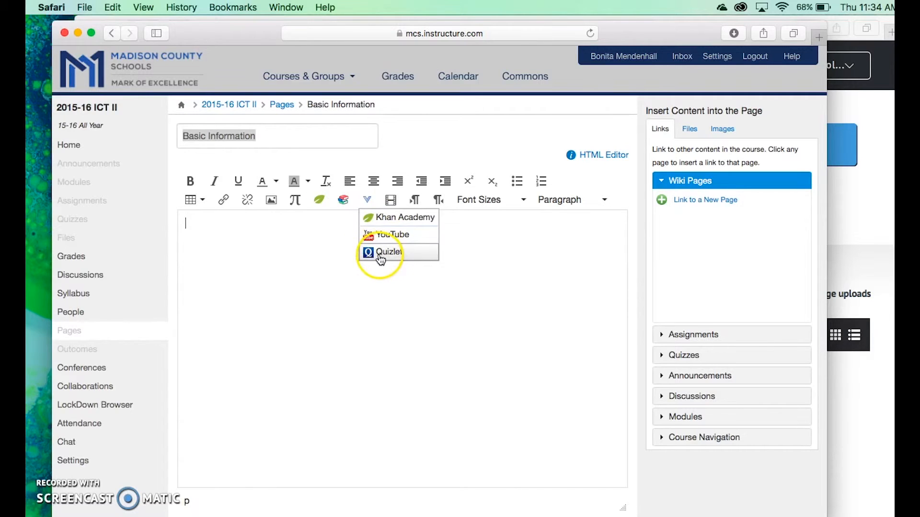
left_click(343, 204)
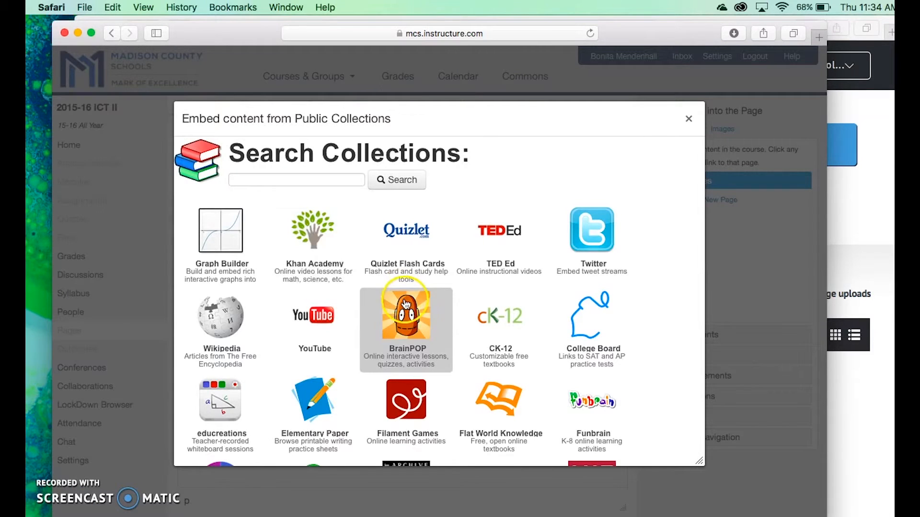
scroll(446, 312, "down", 5)
scroll(446, 313, "down", 3)
scroll(446, 313, "up", 10)
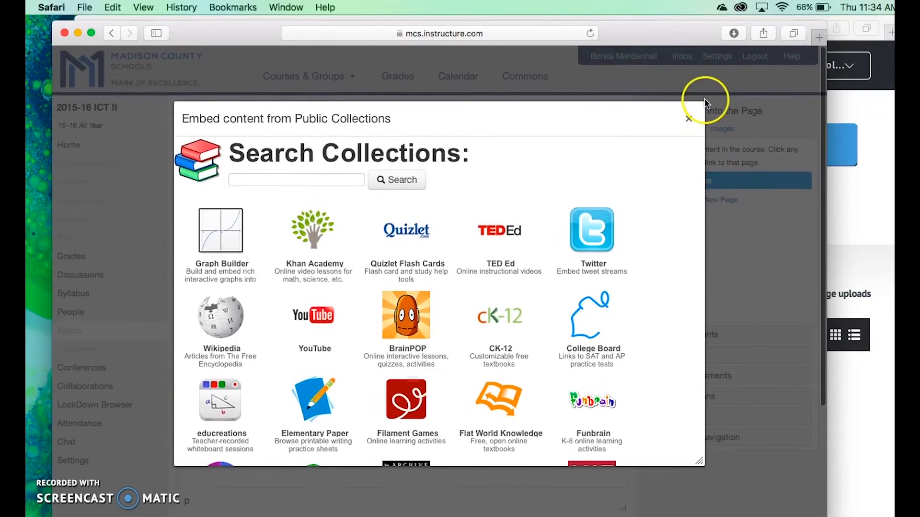
left_click(689, 119)
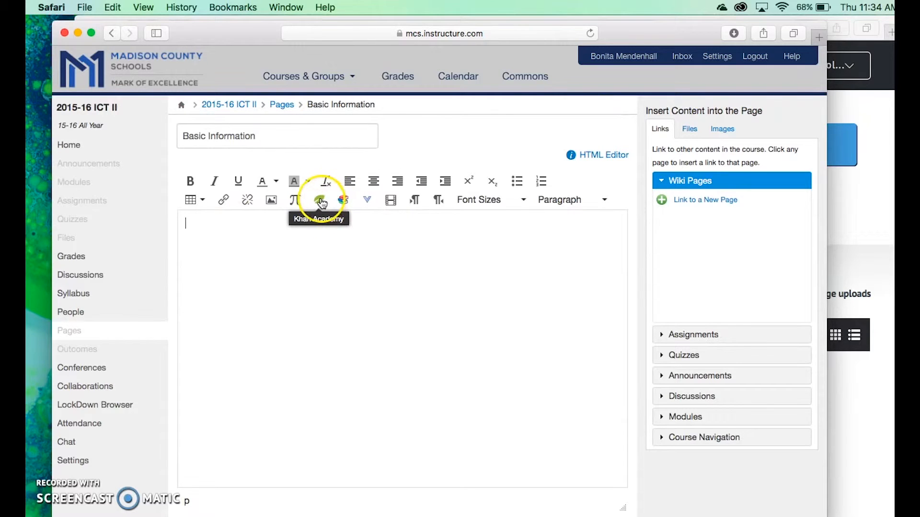
Step: Insert a link to the Ice Cream Truck game from the Hooda Math public collection into the page body
left_click(342, 200)
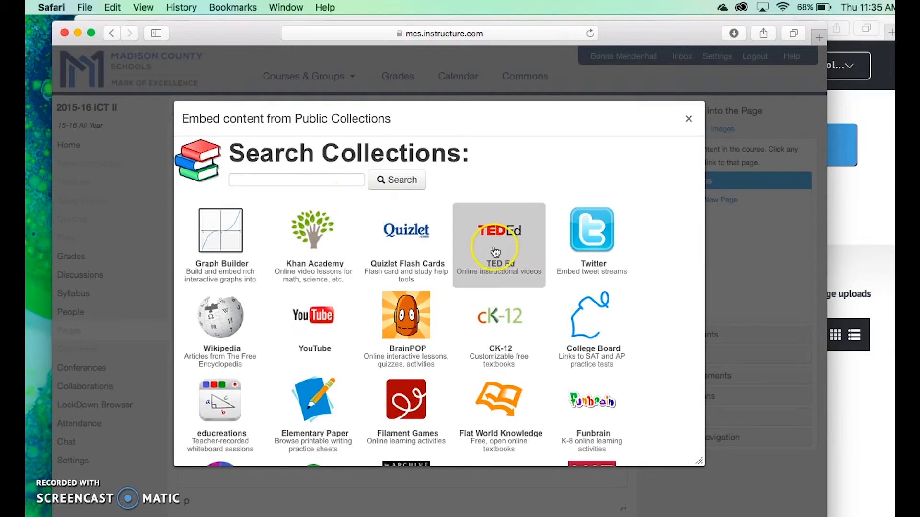
left_click(613, 263)
scroll(650, 264, "down", 3)
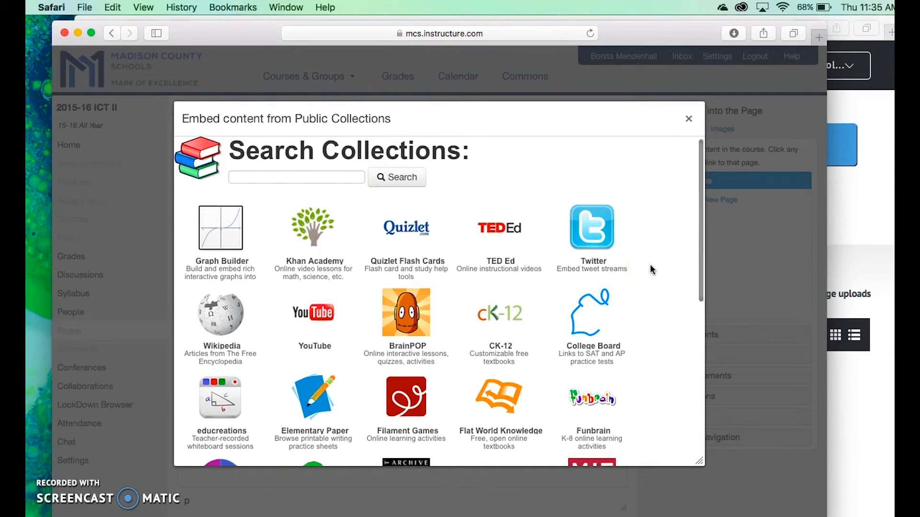
scroll(650, 264, "down", 5)
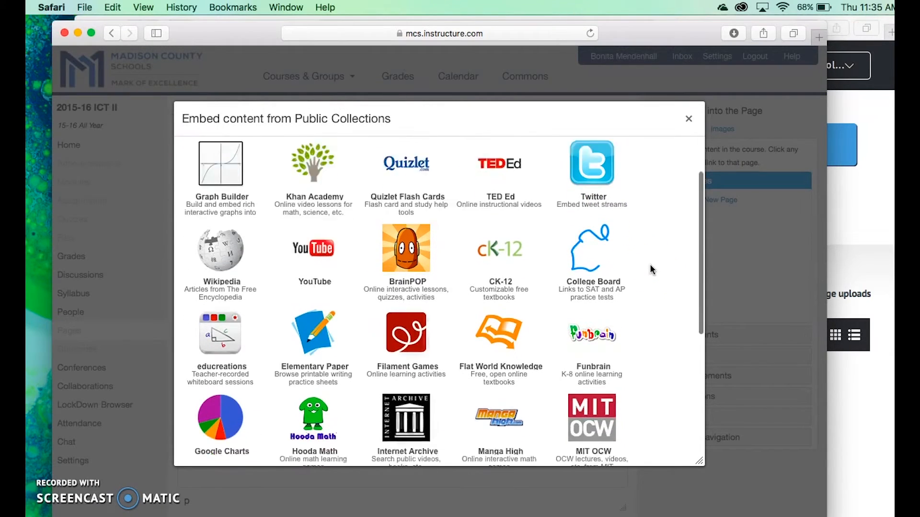
scroll(649, 264, "down", 10)
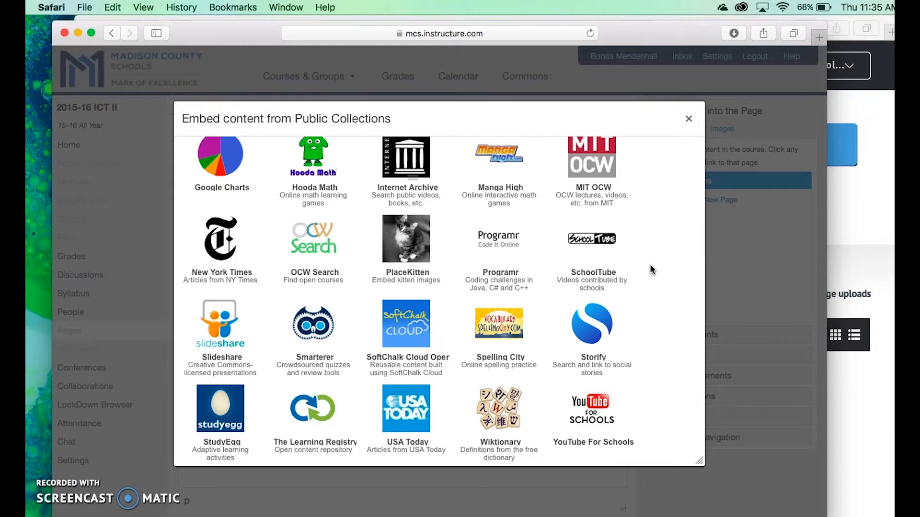
scroll(646, 272, "up", 6)
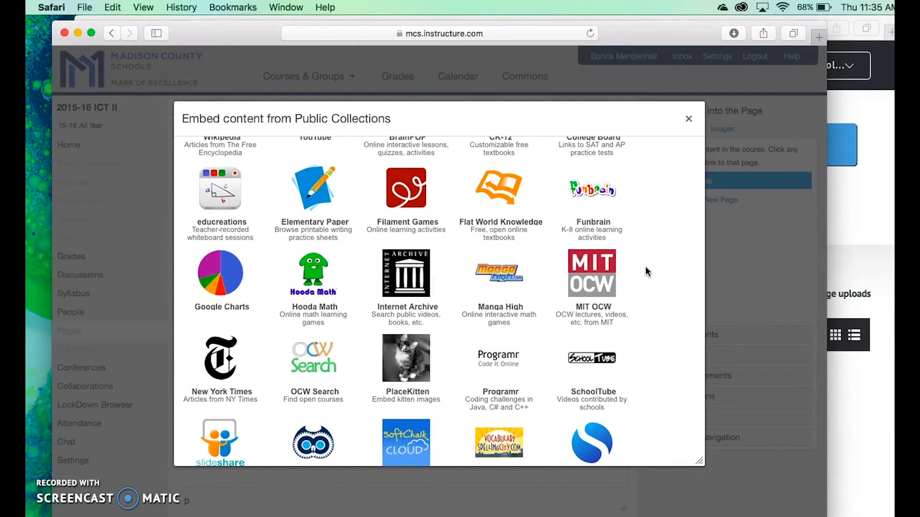
left_click(310, 294)
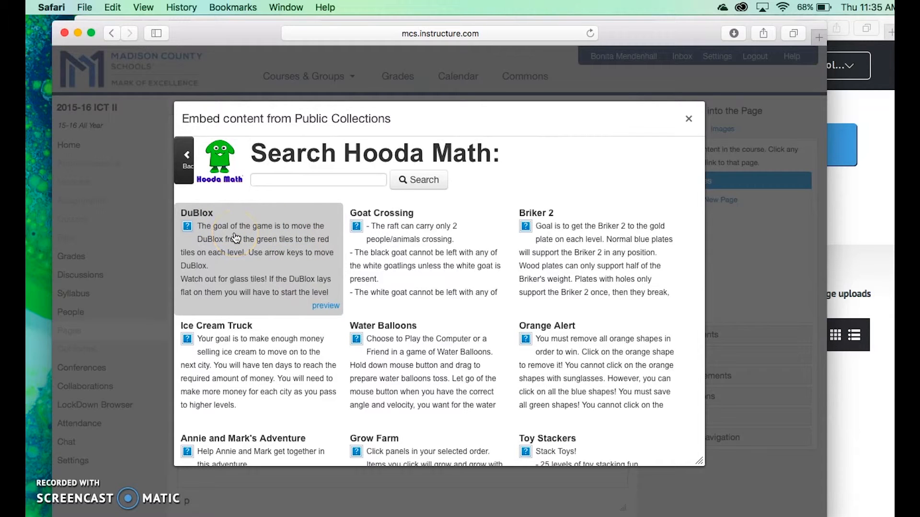
left_click(223, 349)
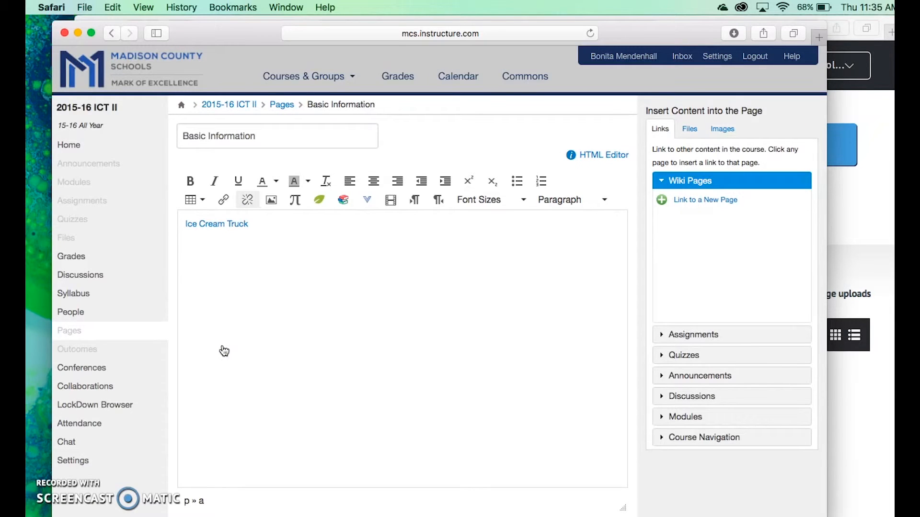
Step: Add the line "Insert basic instructions" above the Ice Cream Truck link, with blank lines separating the text and following the link
key("Return")
left_click(186, 225)
key("Return")
key("Return")
left_click(188, 218)
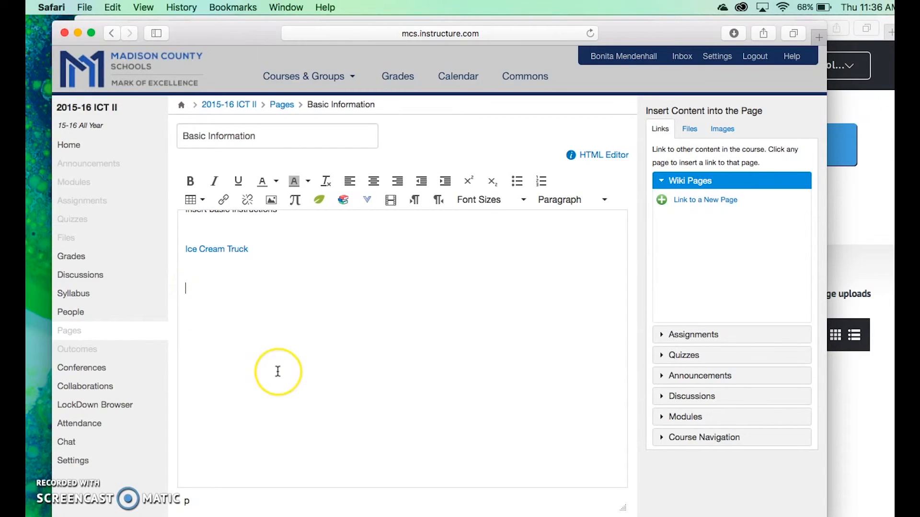
scroll(277, 371, "down", 5)
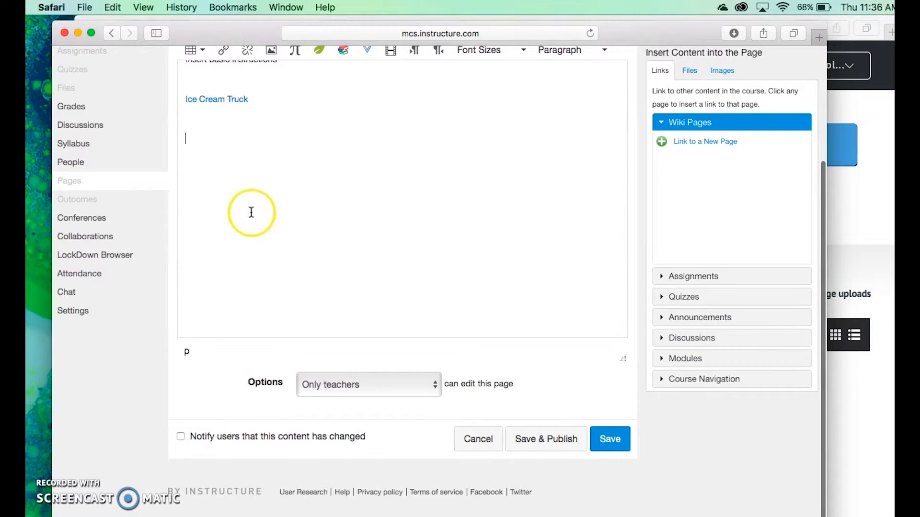
scroll(251, 212, "up", 4)
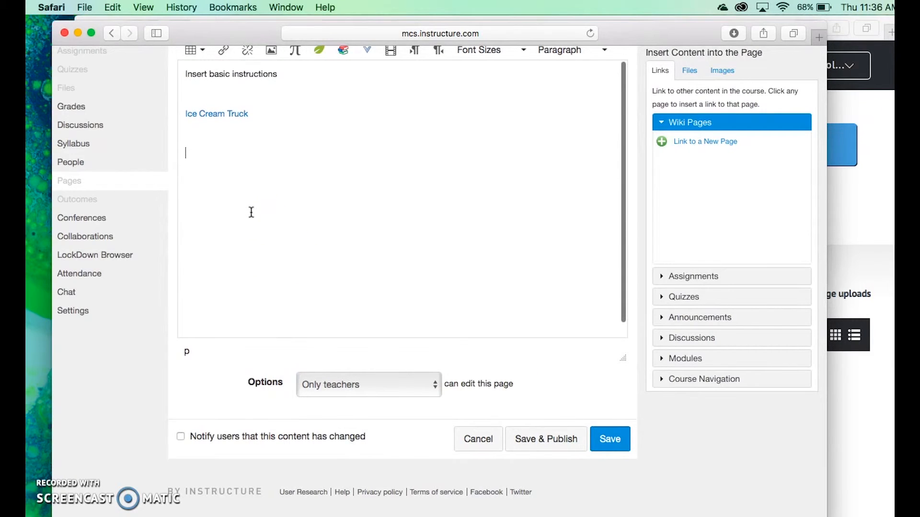
scroll(251, 212, "up", 3)
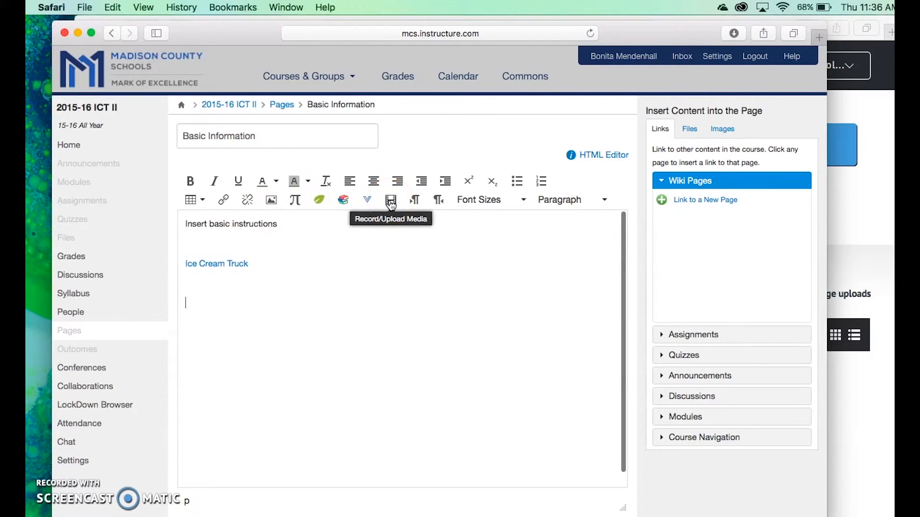
left_click(656, 40)
left_click_drag(656, 40, 671, 152)
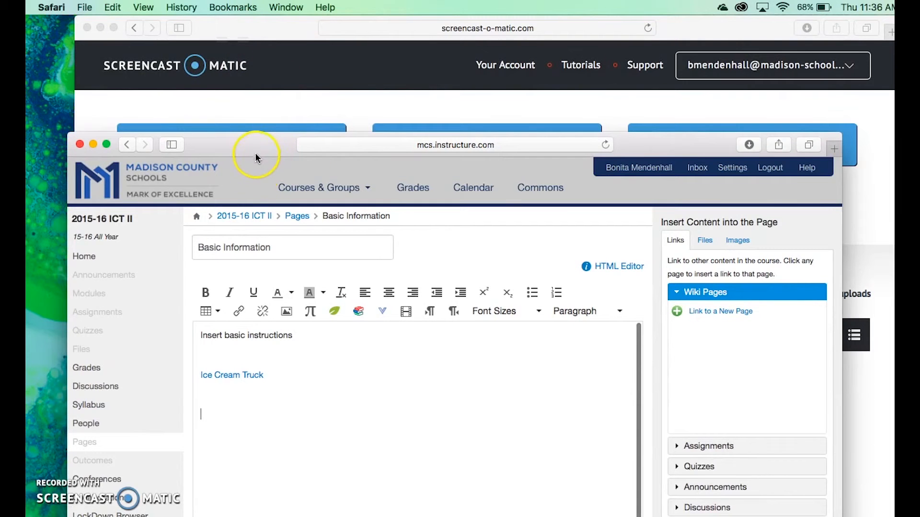
left_click_drag(256, 154, 234, 48)
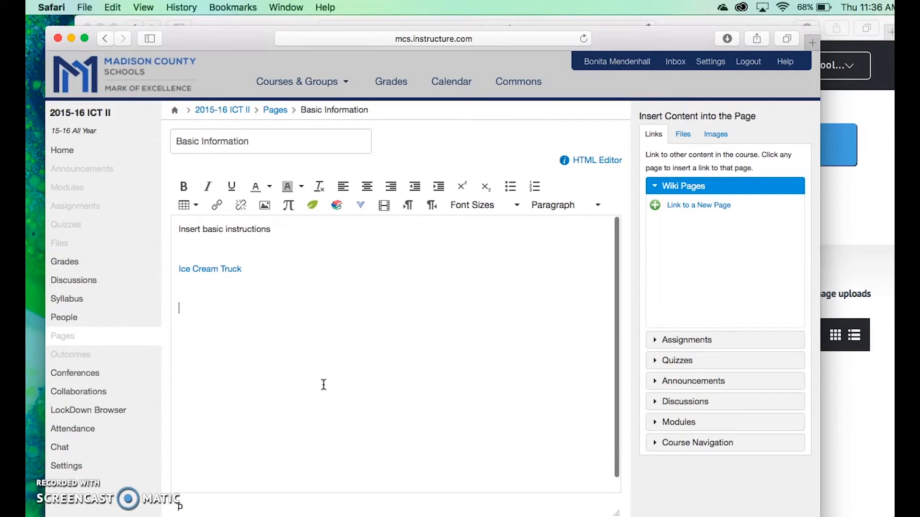
Step: Save the Basic Information page without publishing it
scroll(324, 385, "down", 1)
scroll(419, 400, "down", 5)
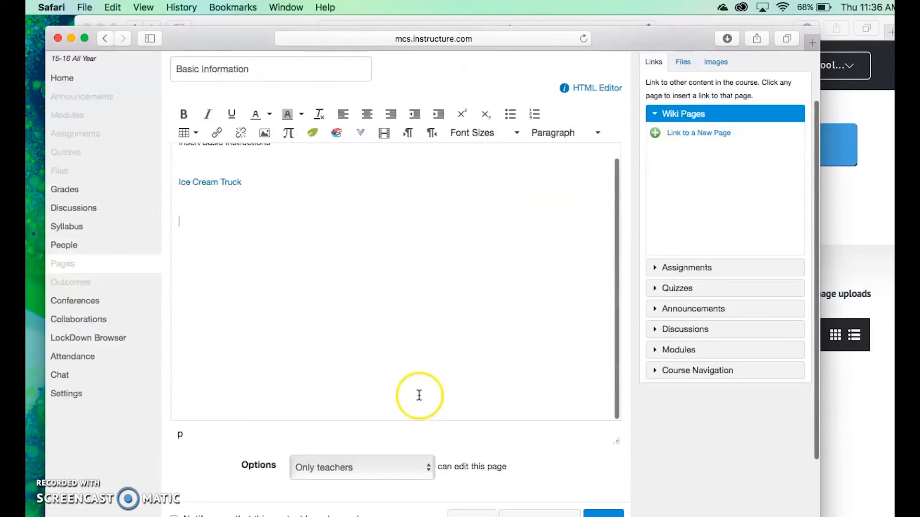
left_click(601, 448)
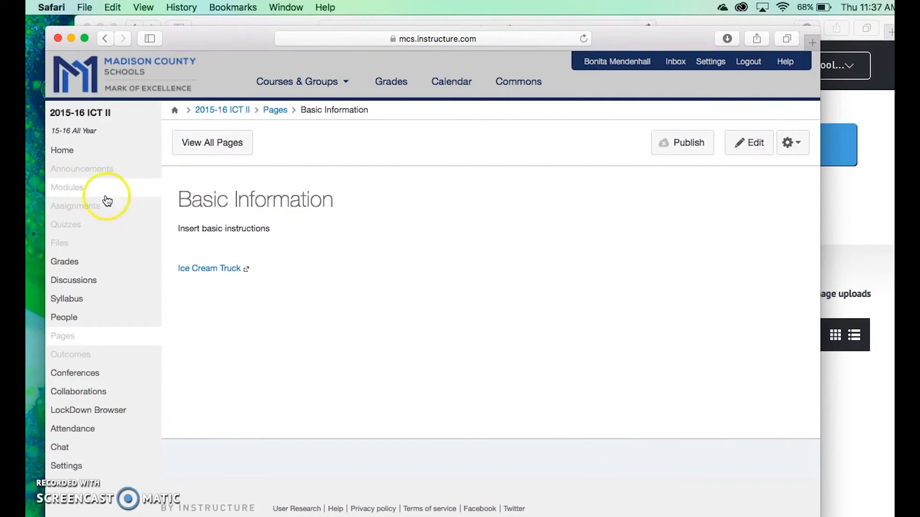
Step: Open Basic Information from the Unit 1 - Orientation module and test its Ice Cream Truck link, finishing the Flash Player installer before returning to the page
left_click(66, 191)
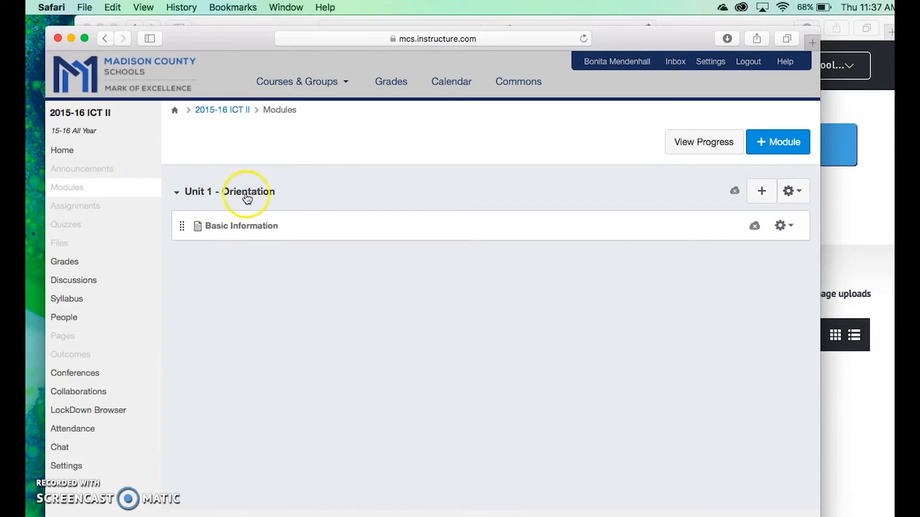
left_click(234, 232)
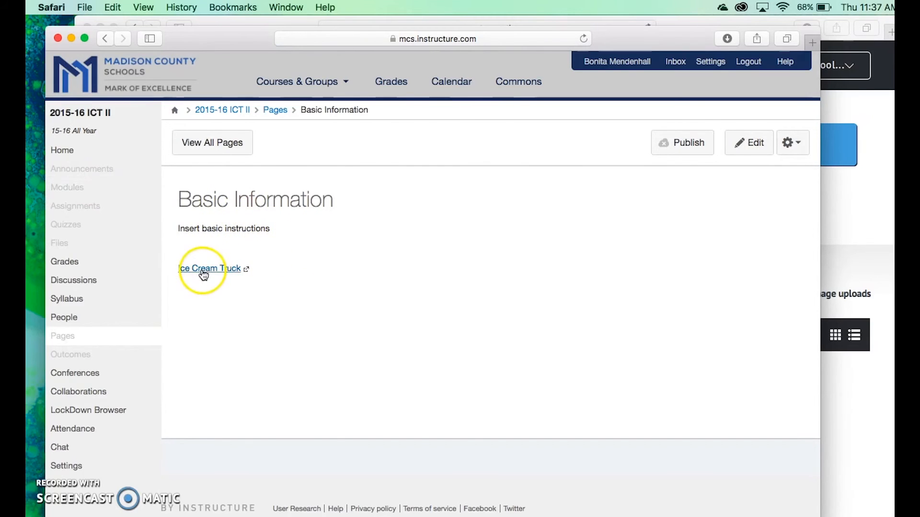
left_click(203, 272)
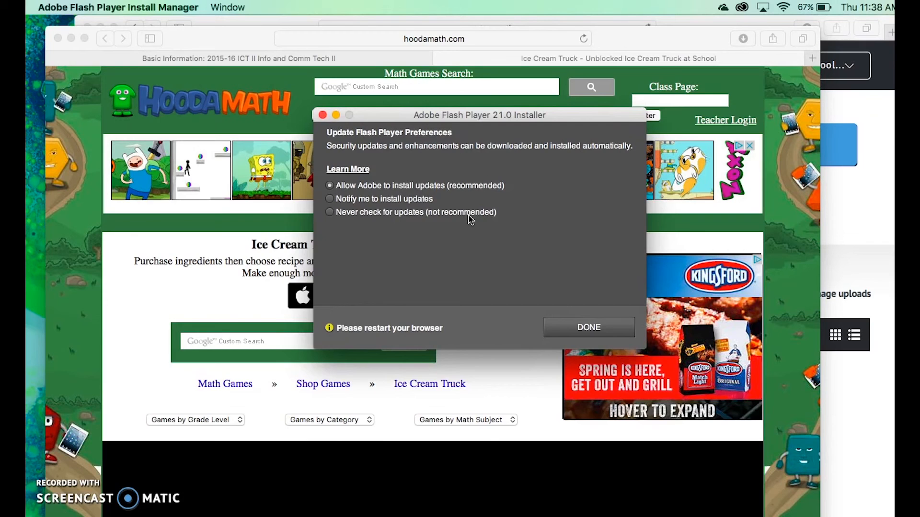
left_click(562, 328)
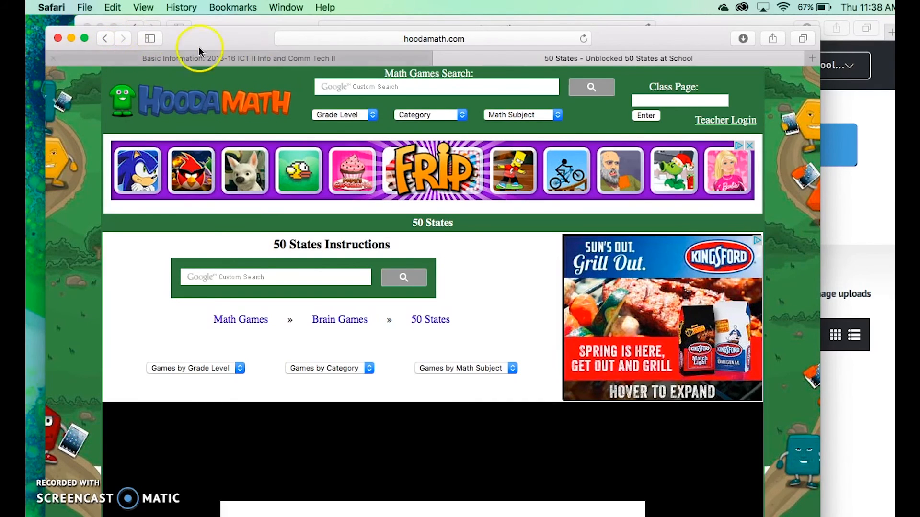
left_click(443, 58)
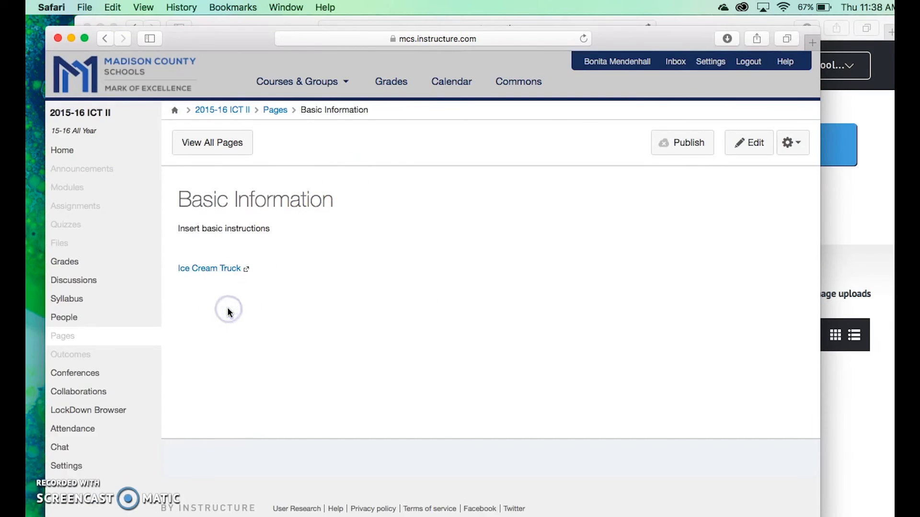
Step: Publish the Basic Information page and set it back to unpublished
left_click(687, 146)
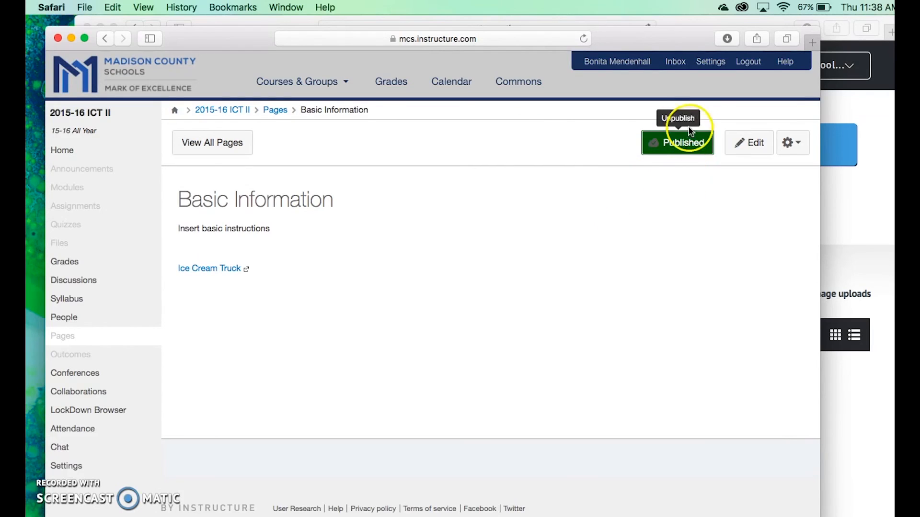
left_click(685, 145)
left_click(621, 236)
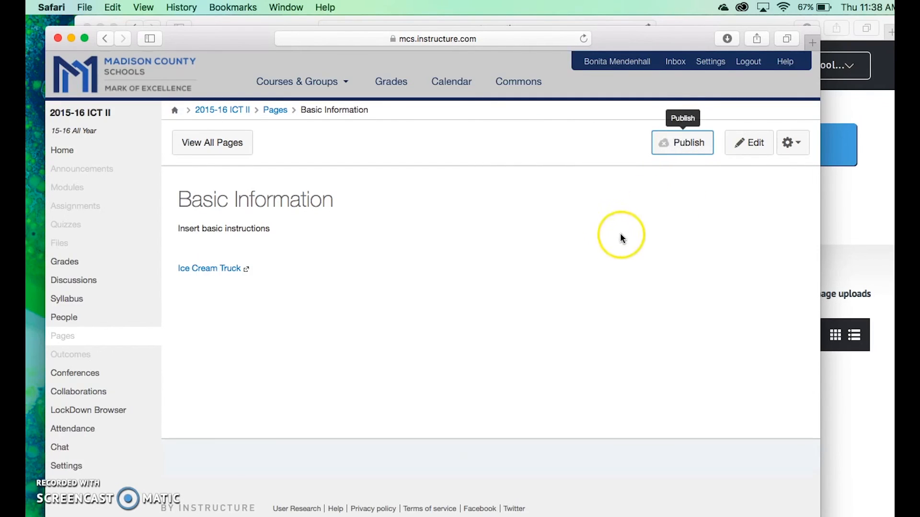